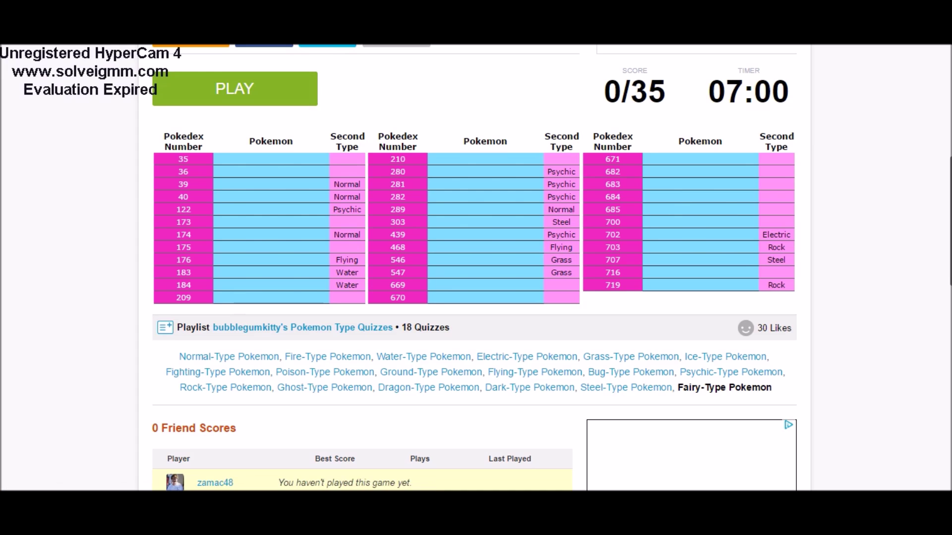
# Step: Start the Fairy-Type Pokémon quiz so the countdown runs and the score shows 0/35
pyautogui.click(235, 88)
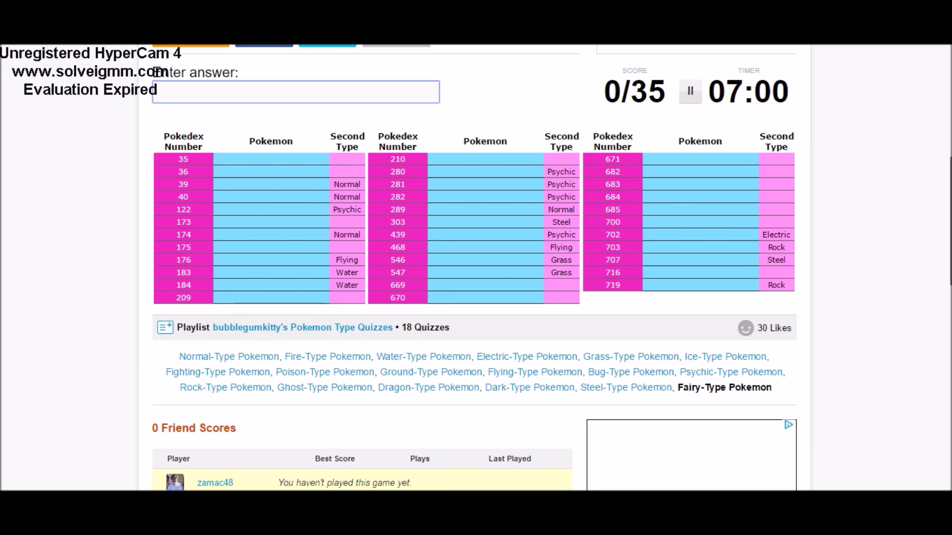
pyautogui.write('jiggly')
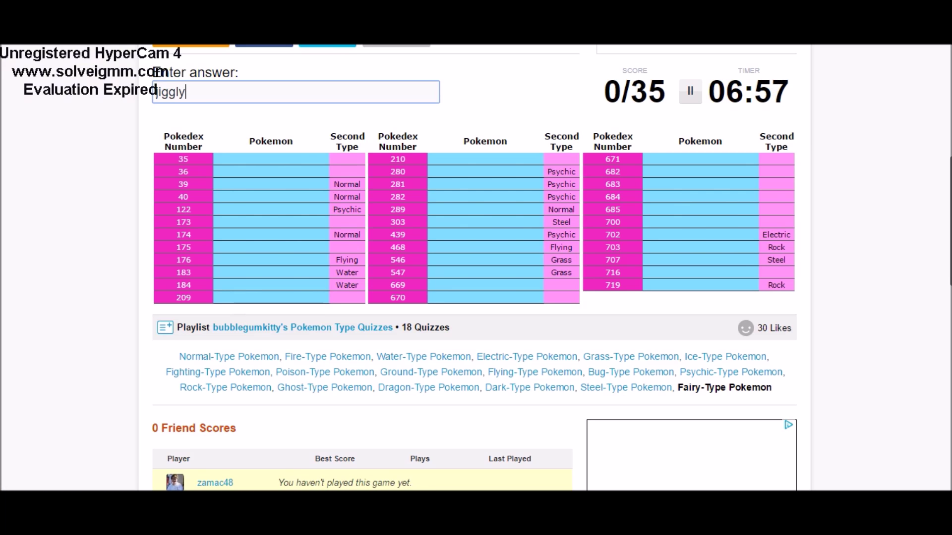
pyautogui.write('puff')
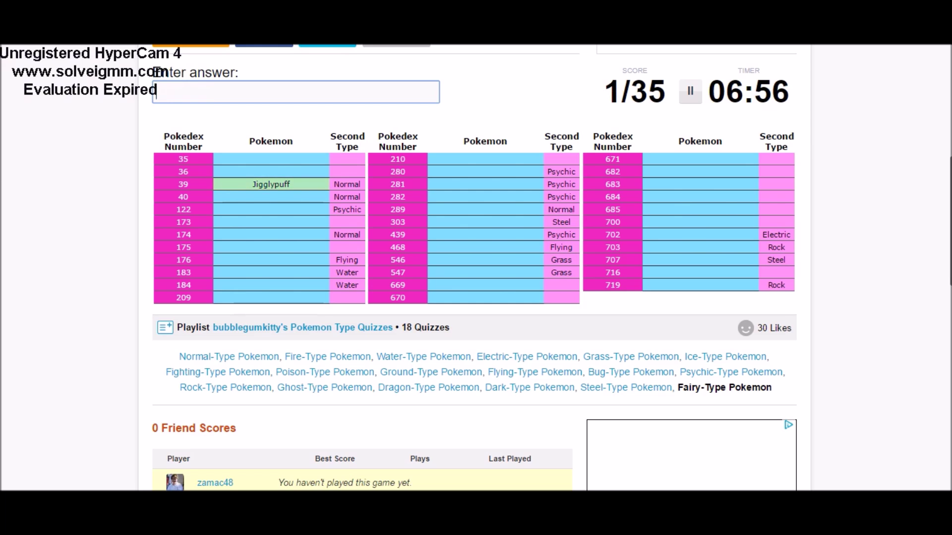
pyautogui.write('cl')
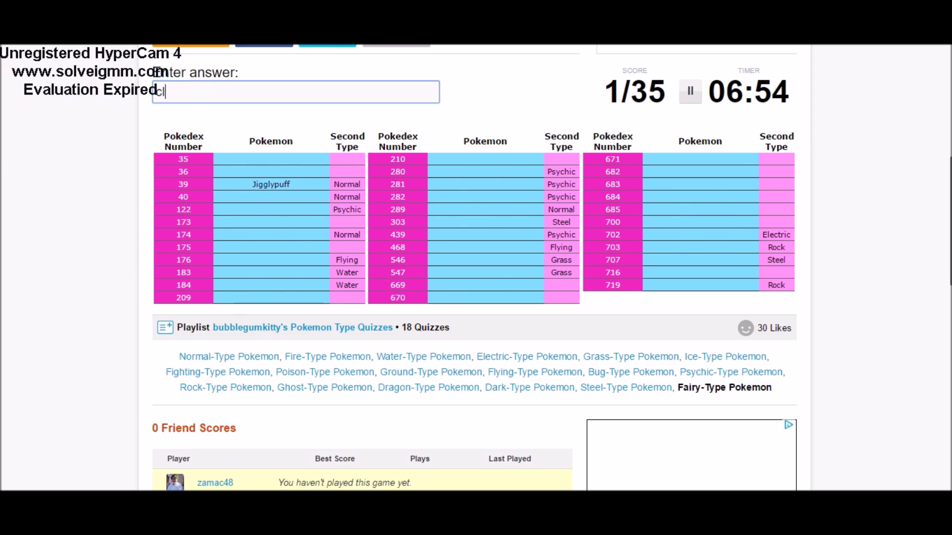
pyautogui.write('efairy')
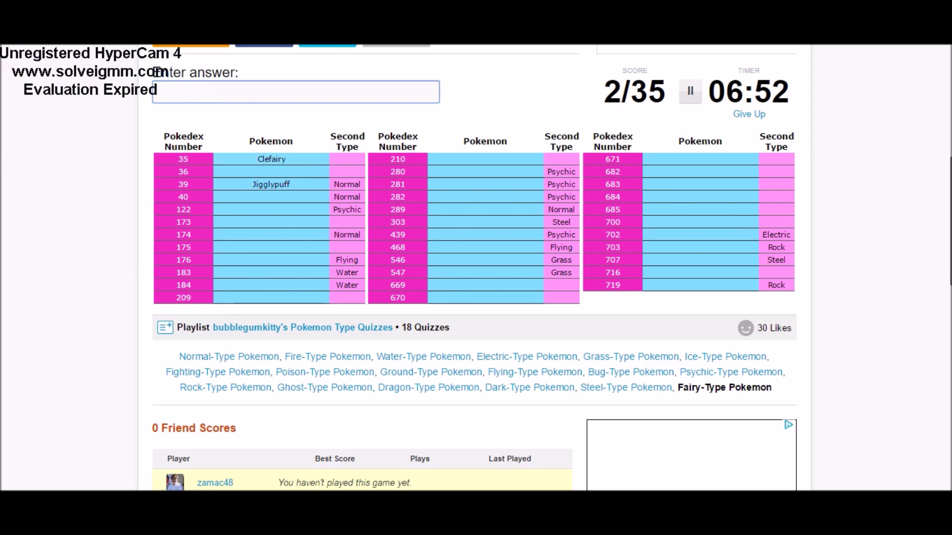
pyautogui.write('clefab')
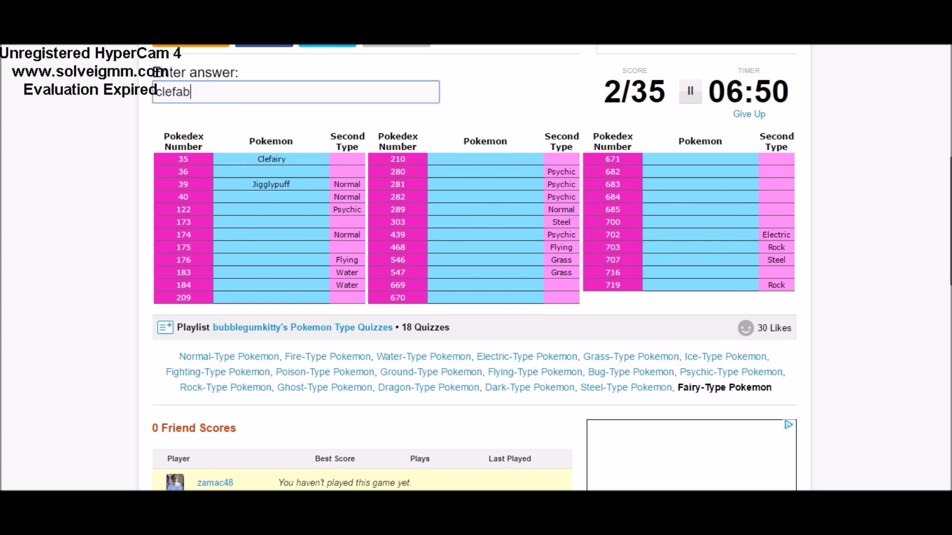
pyautogui.write('le')
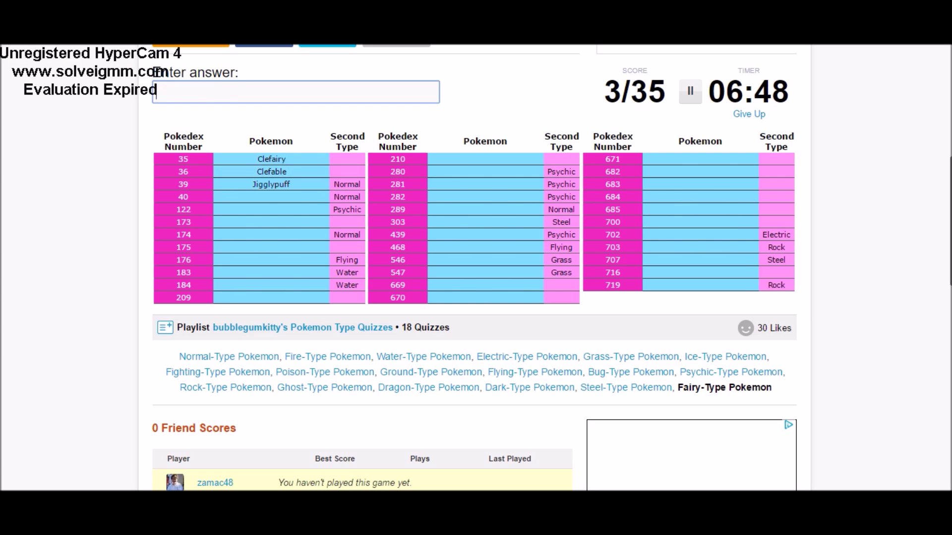
pyautogui.write('clefa')
# Step: Remove an extra letter from a Fairy-type Pokémon answer being entered
pyautogui.press('BackSpace')
pyautogui.write('fa')
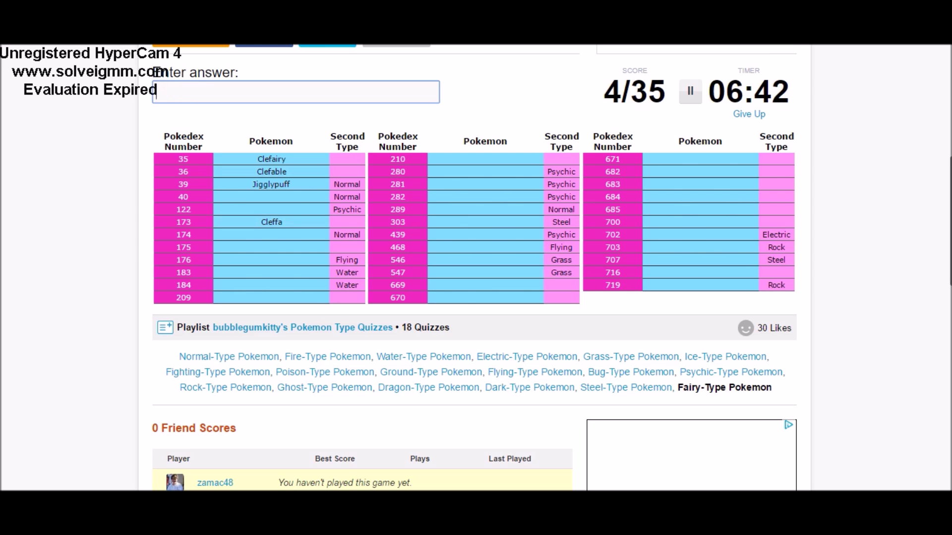
pyautogui.write('wiggl')
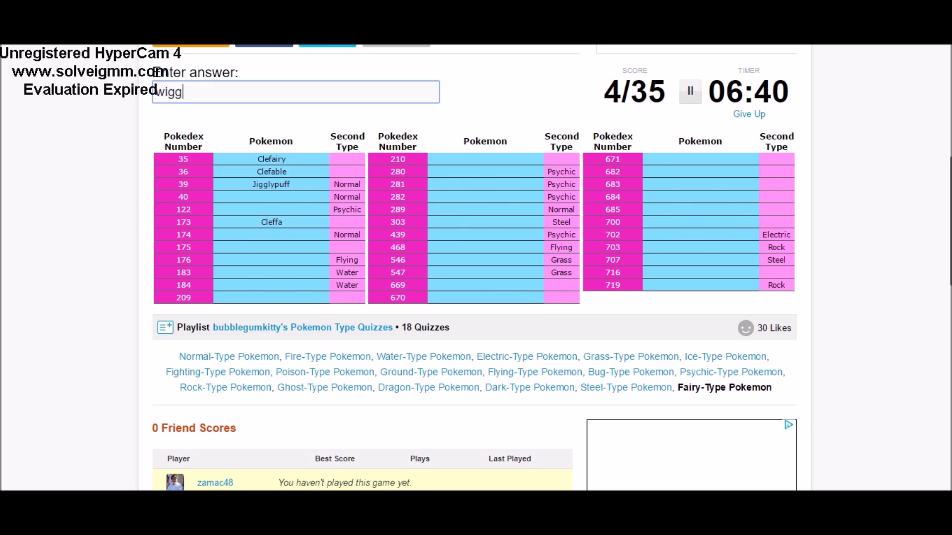
pyautogui.write('ytuff')
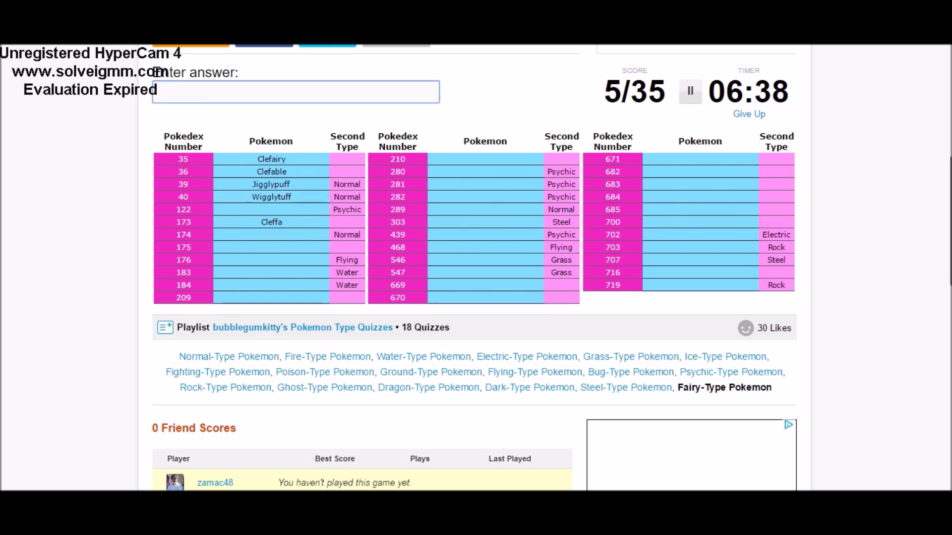
pyautogui.write('igglyb')
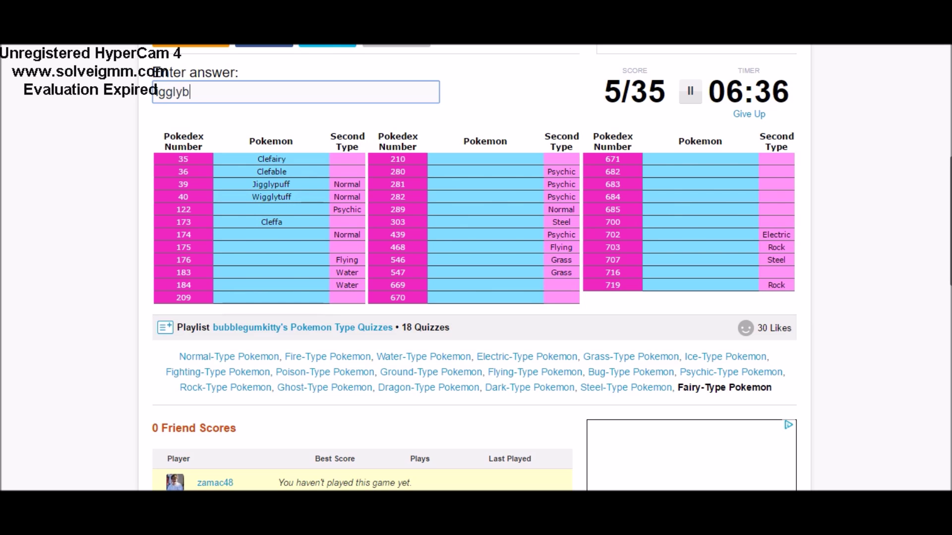
pyautogui.write('ugf')
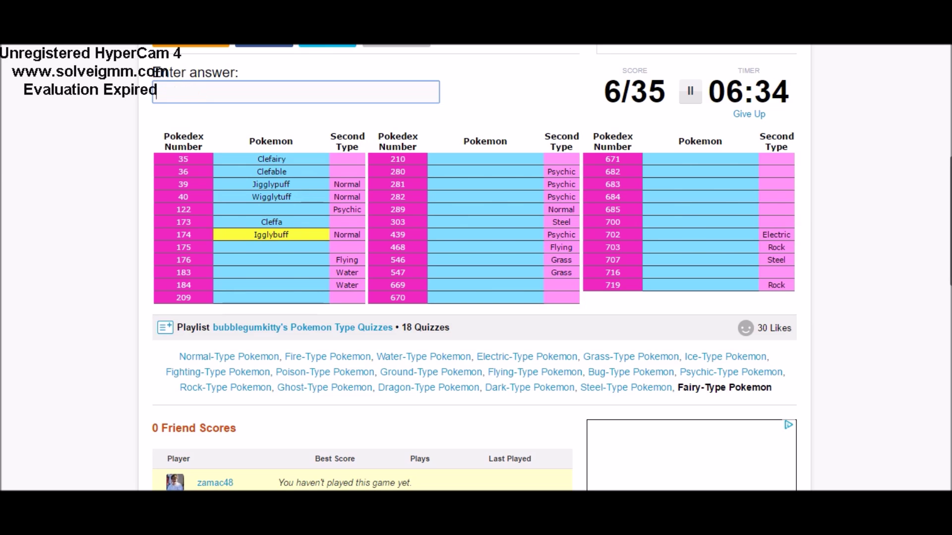
pyautogui.write('m')
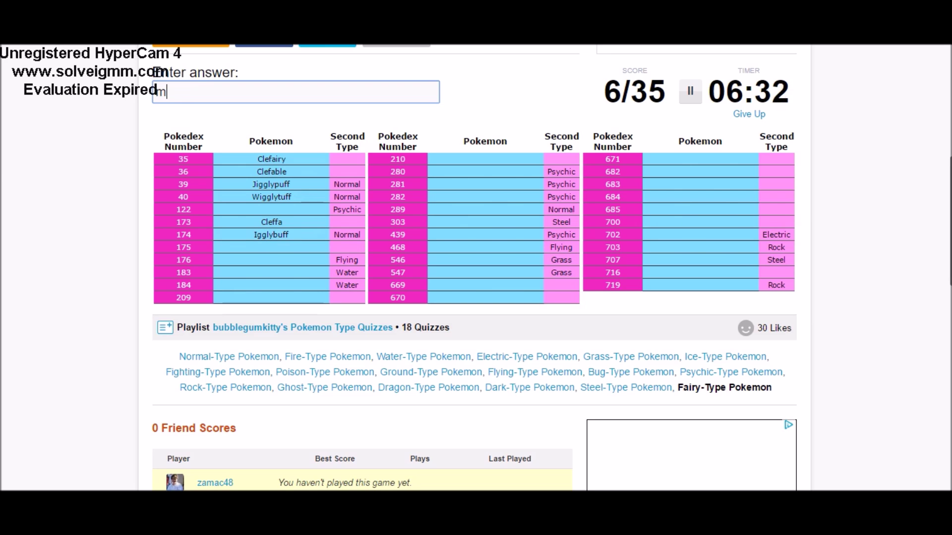
pyautogui.write('r mime')
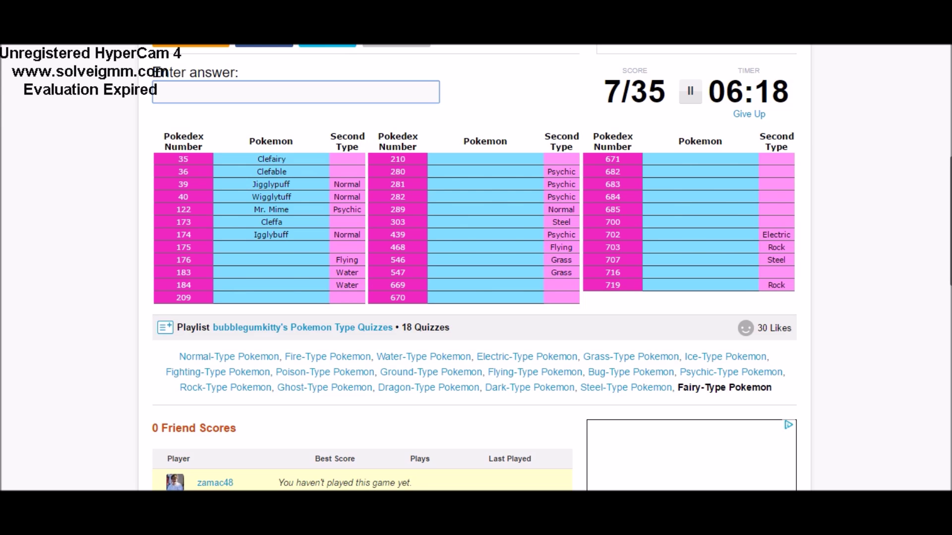
pyautogui.write('mime jr')
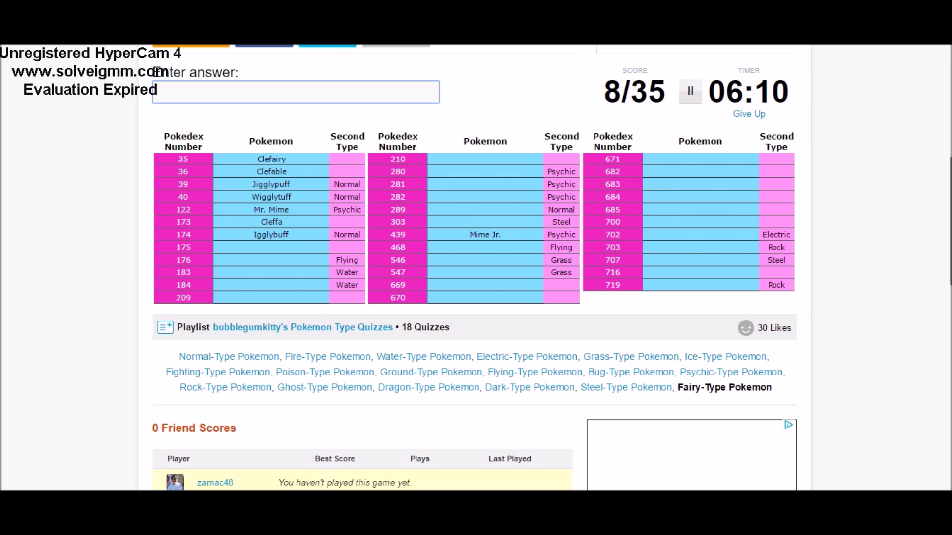
pyautogui.write('chan')
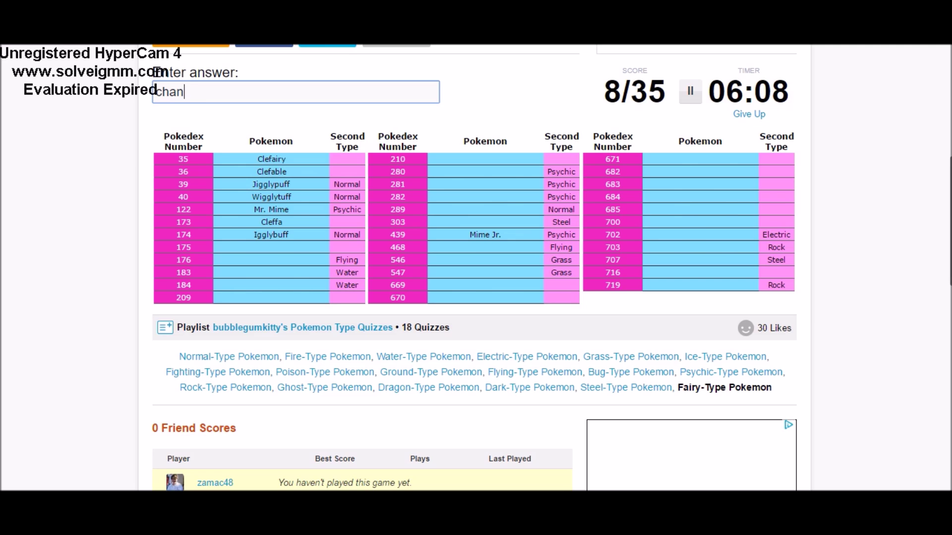
pyautogui.write('sey')
# Step: Erase the wrong Chansey answer and fix the Snubbull, Gardevoir and other misspelled endings
pyautogui.press('BackSpace')
pyautogui.press('BackSpace')
pyautogui.press('BackSpace')
pyautogui.press('BackSpace')
pyautogui.write('azuril')
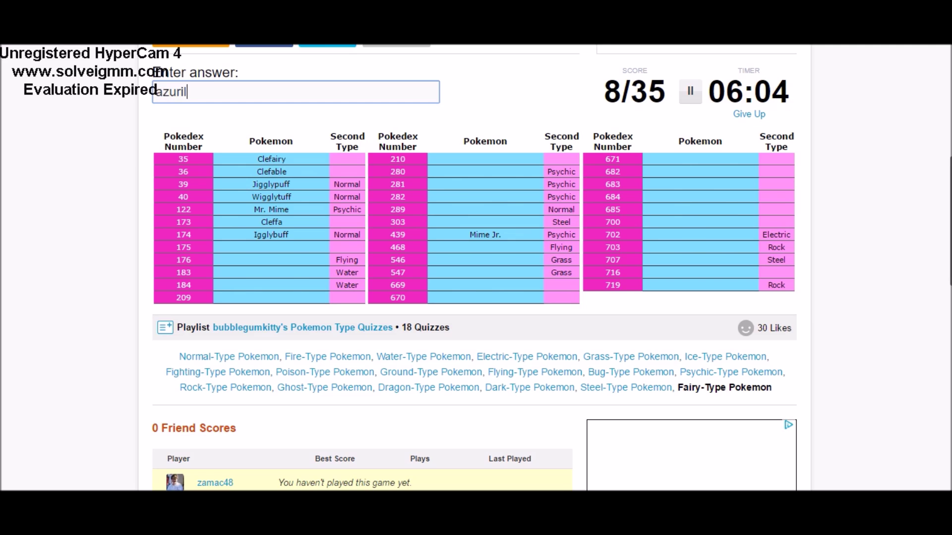
pyautogui.write('l')
pyautogui.write('az')
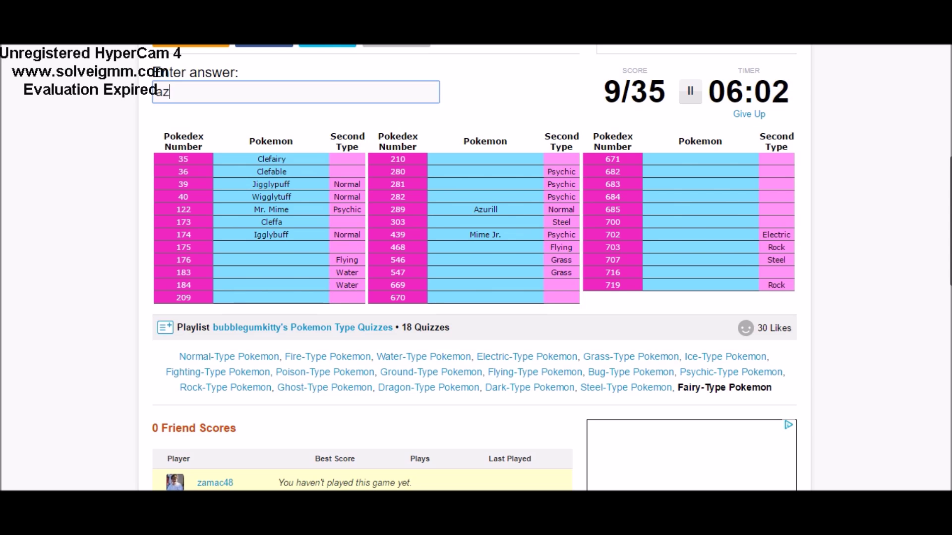
pyautogui.write('umarillm')
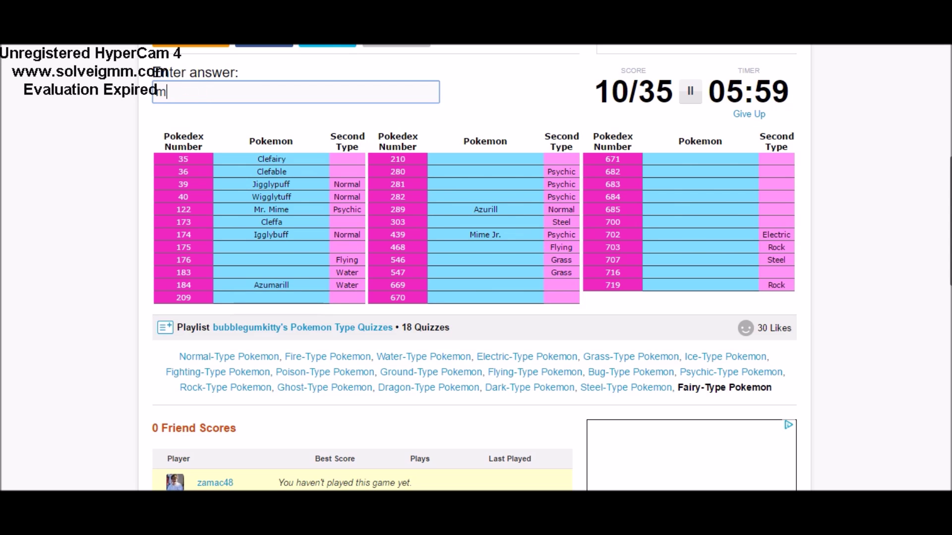
pyautogui.write('ari')
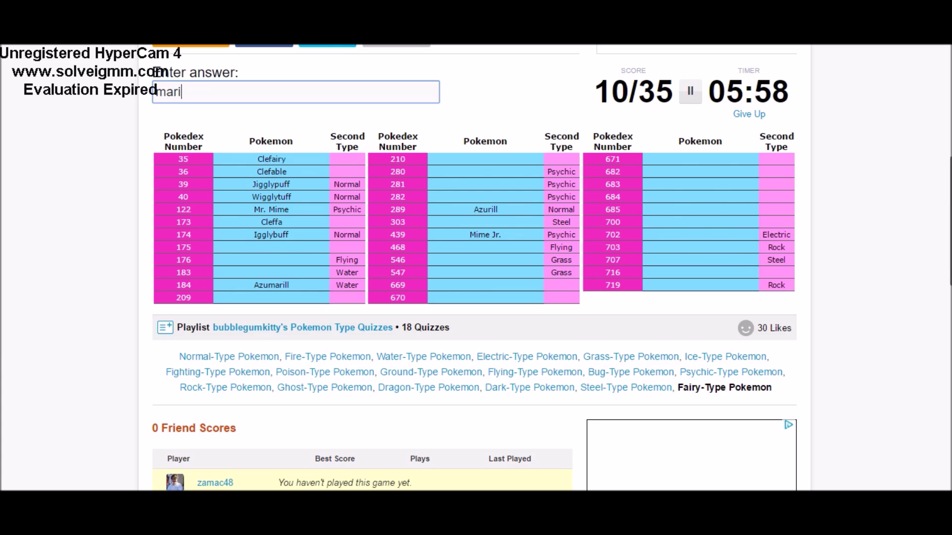
pyautogui.write('ll')
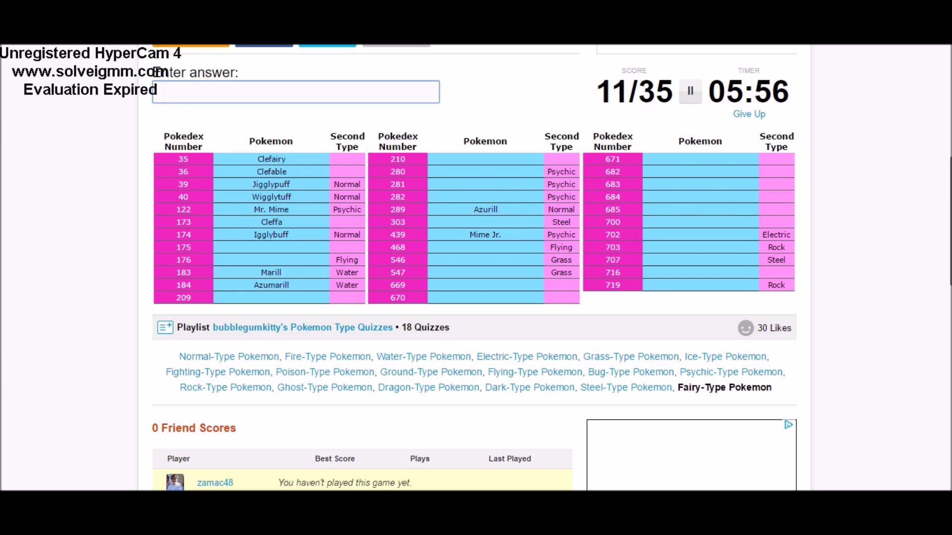
pyautogui.write('togepi')
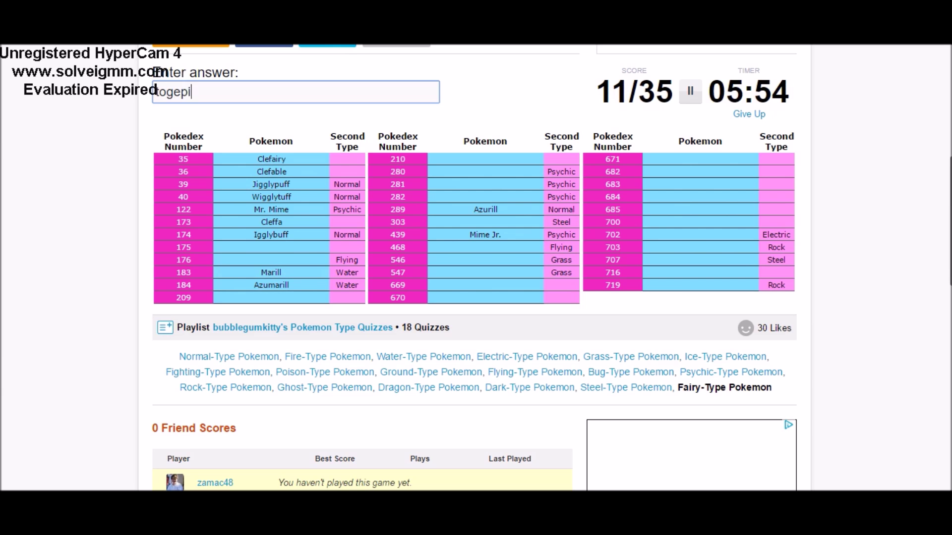
pyautogui.write('togetic')
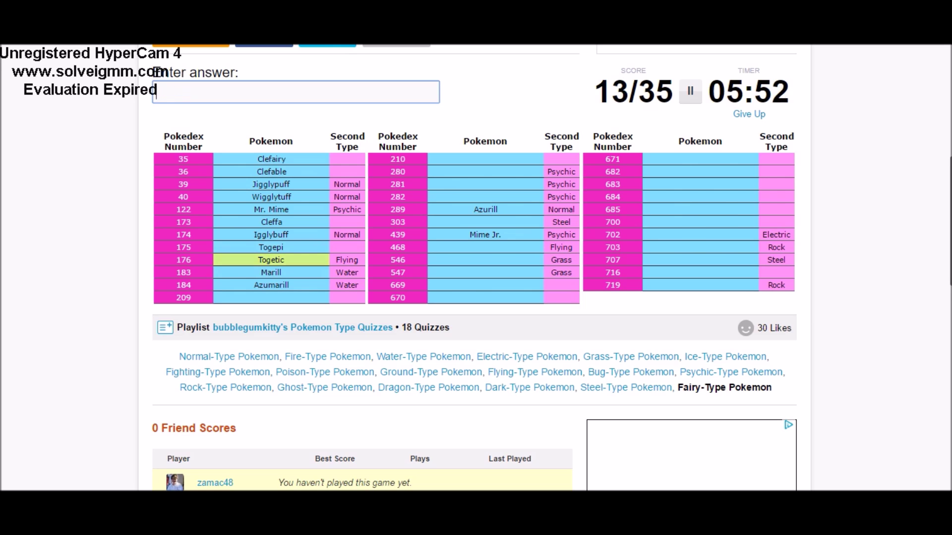
pyautogui.write('togek')
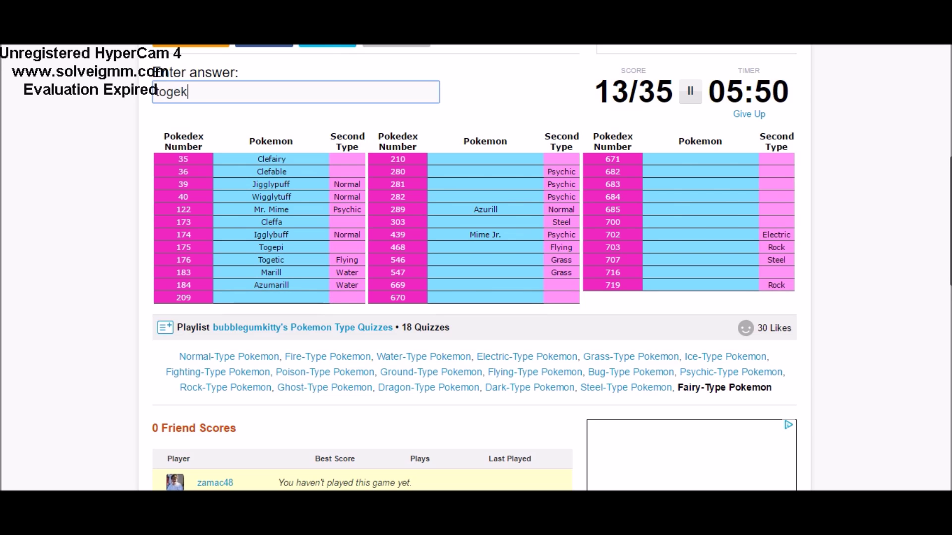
pyautogui.write('iss')
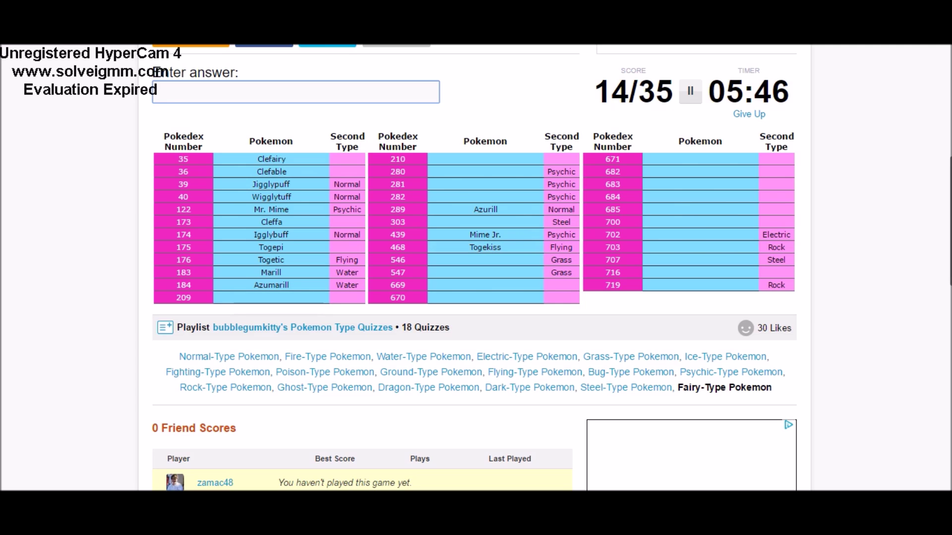
pyautogui.write('snubu')
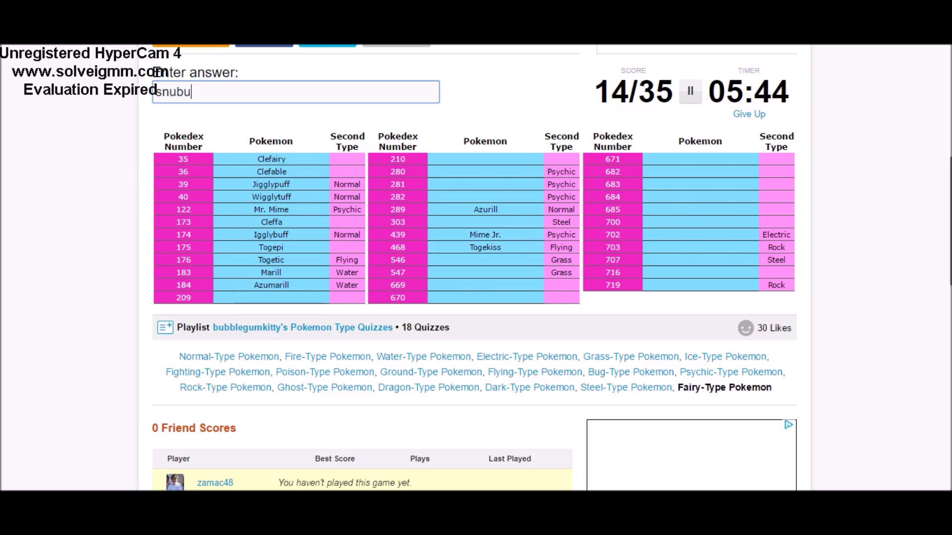
pyautogui.write('ll')
pyautogui.press('BackSpace')
pyautogui.press('BackSpace')
pyautogui.press('BackSpace')
pyautogui.write('bull')
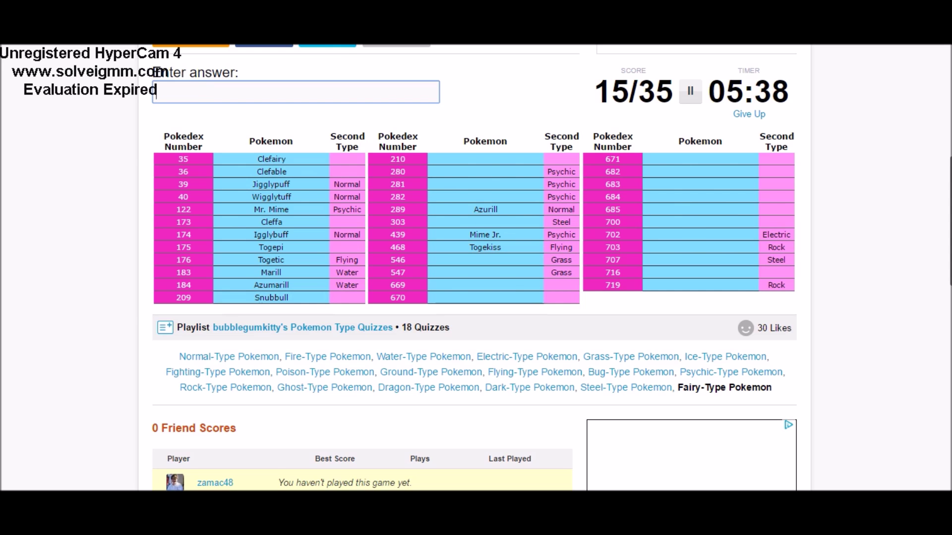
pyautogui.write('gr')
pyautogui.write('anbull')
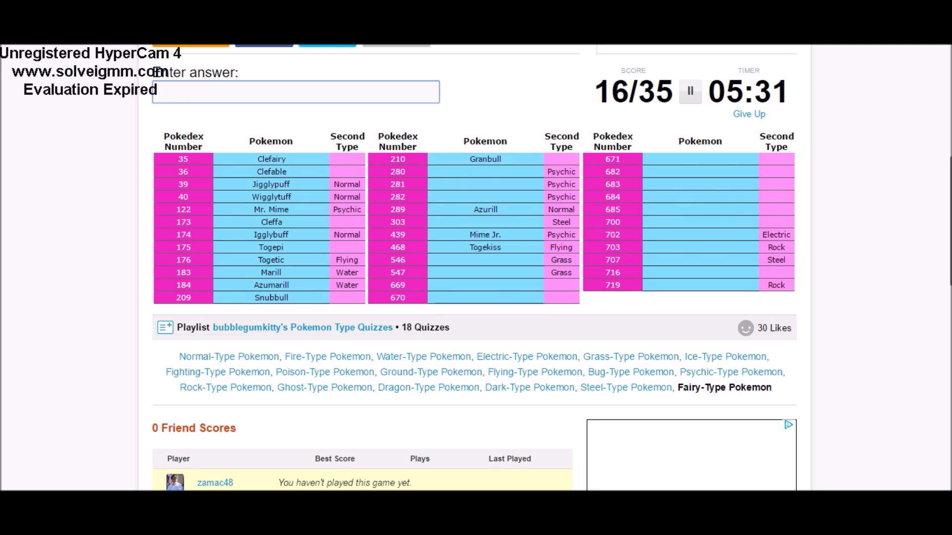
pyautogui.write('ral')
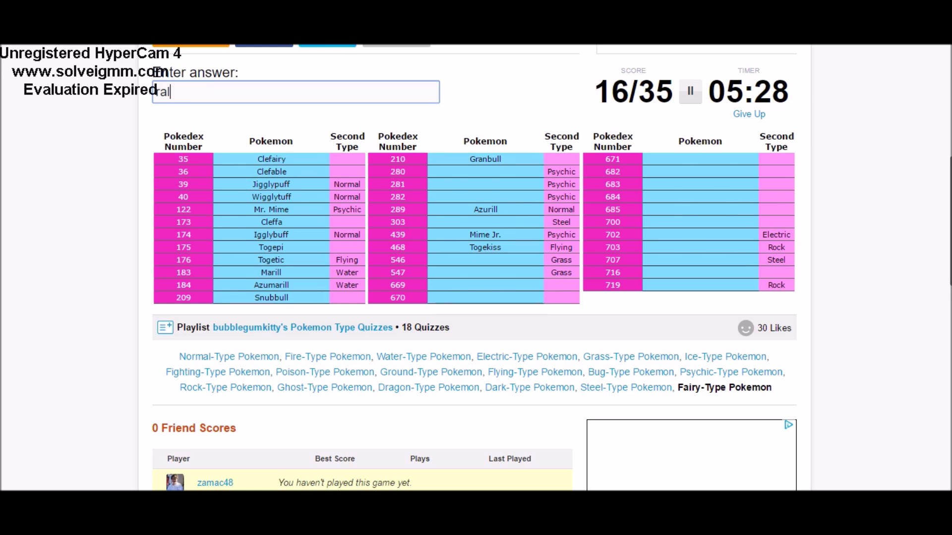
pyautogui.write('tskirlia')
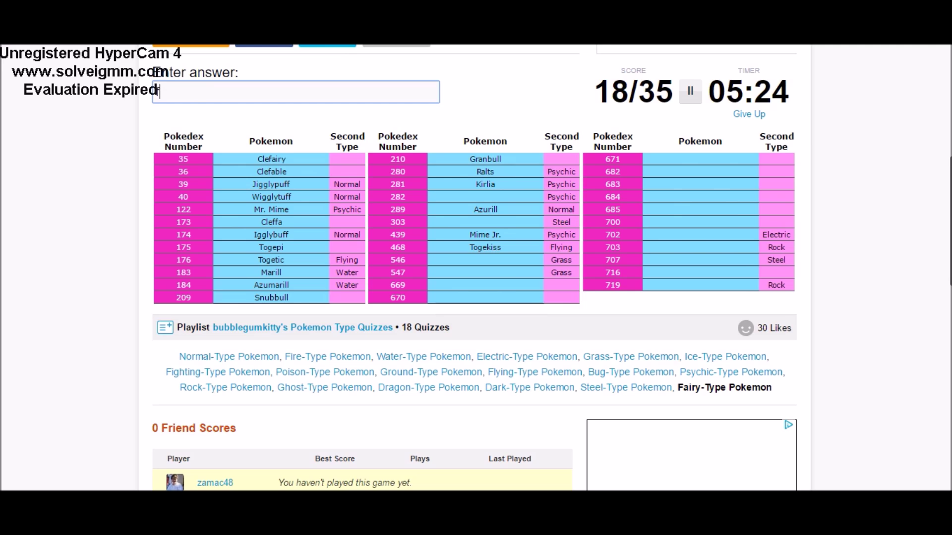
pyautogui.write('g')
pyautogui.write('ardevi')
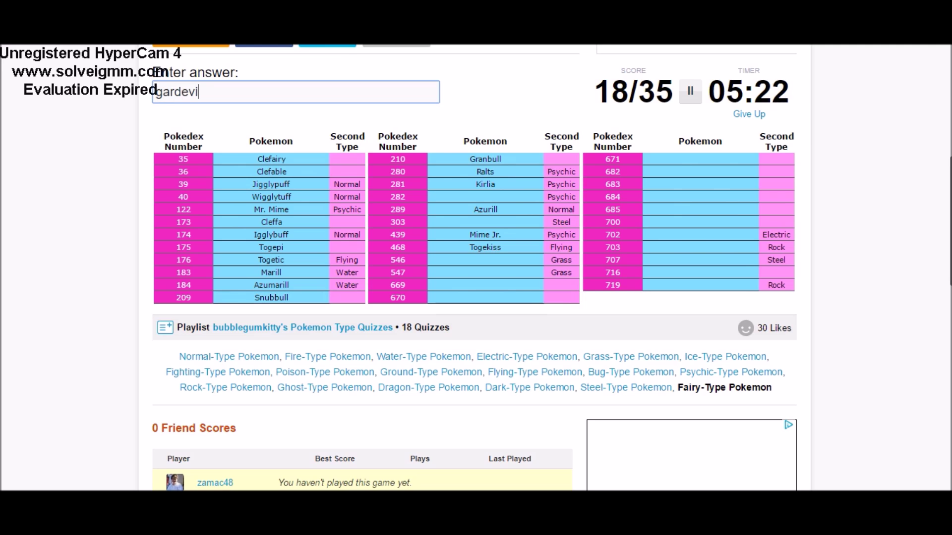
pyautogui.write('o')
pyautogui.press('BackSpace')
pyautogui.press('BackSpace')
pyautogui.write('oir')
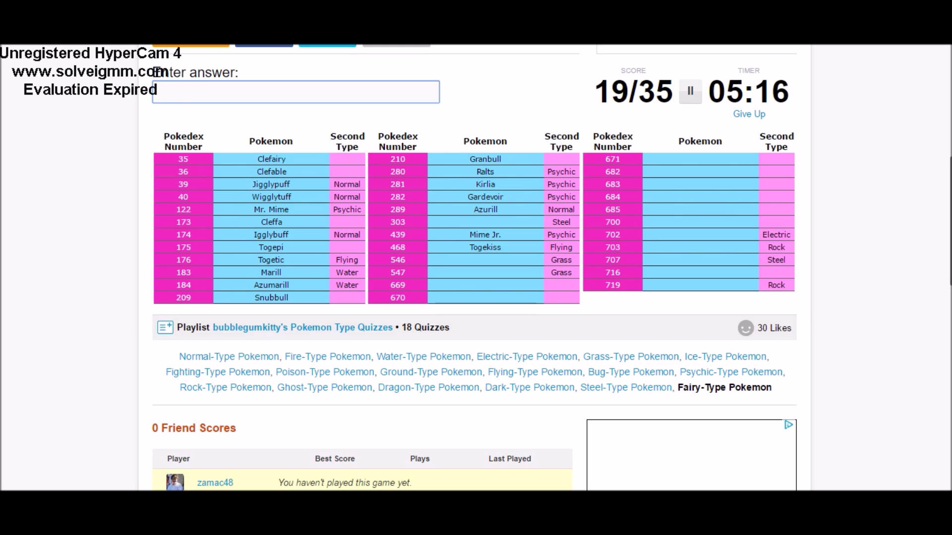
pyautogui.write('maw')
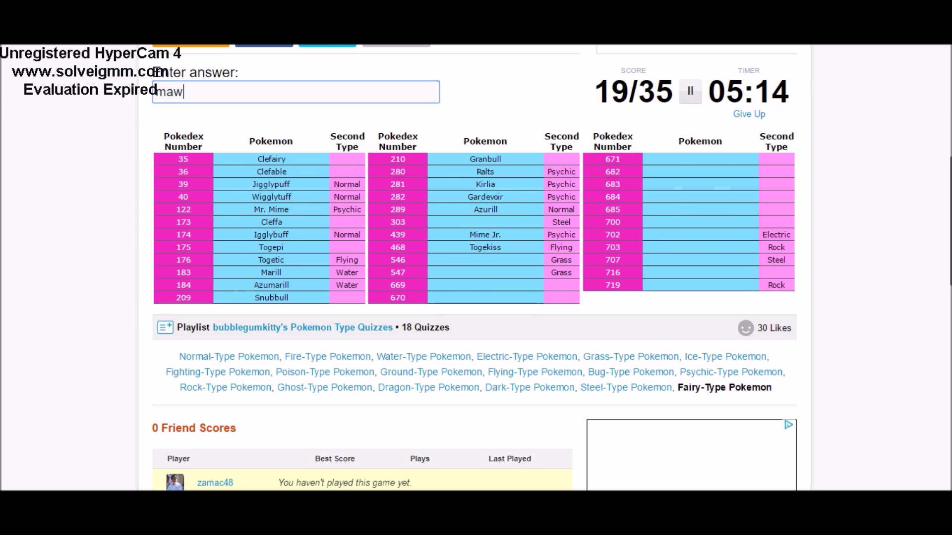
pyautogui.write('ile')
pyautogui.write('kle')
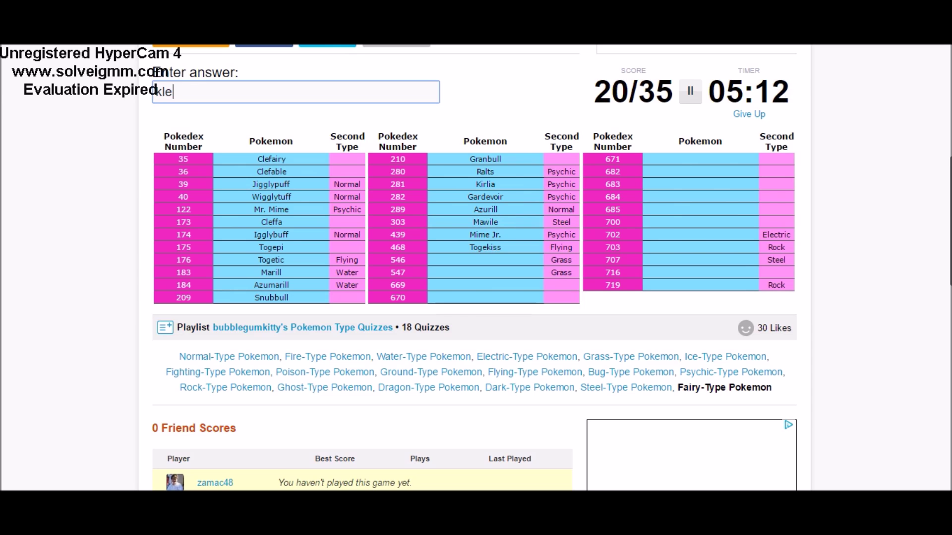
pyautogui.write('fki')
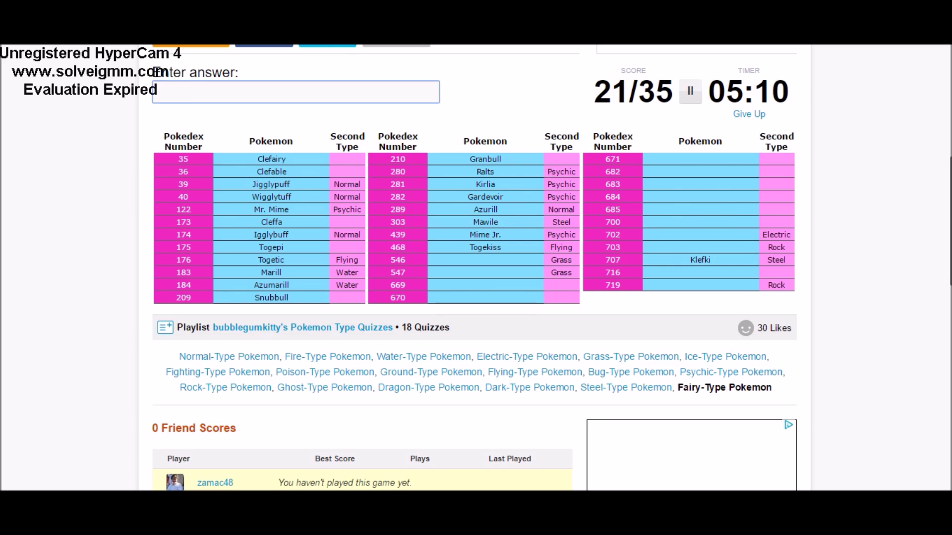
pyautogui.write('dia')
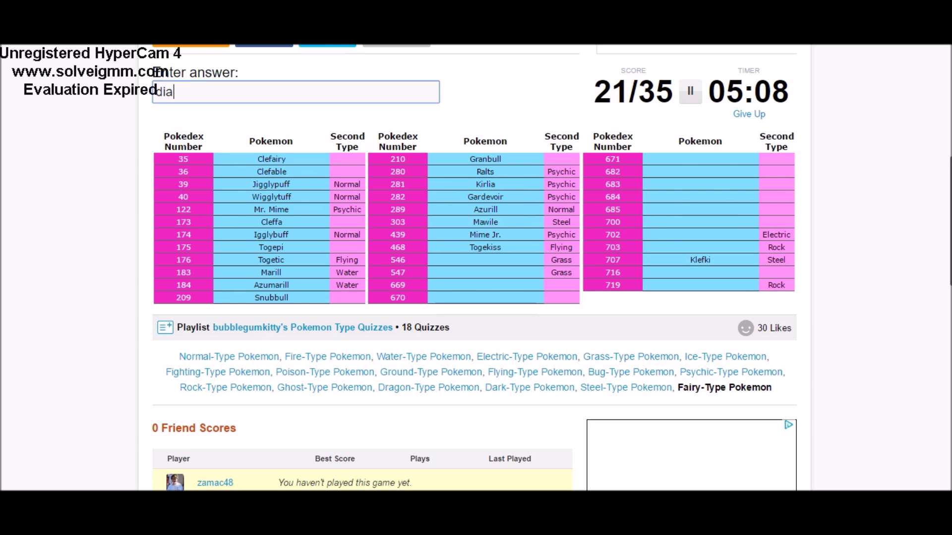
pyautogui.write('ncie')
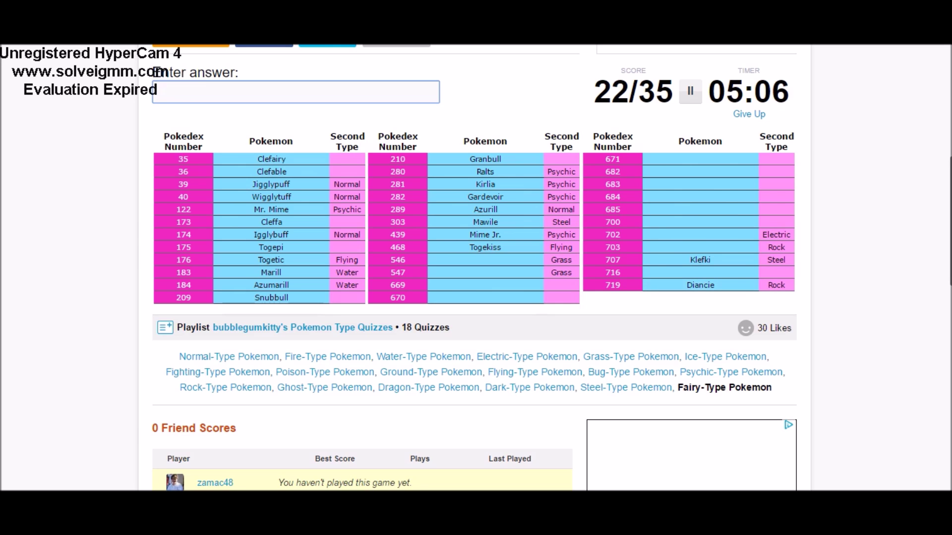
pyautogui.write('x')
pyautogui.write('erneas')
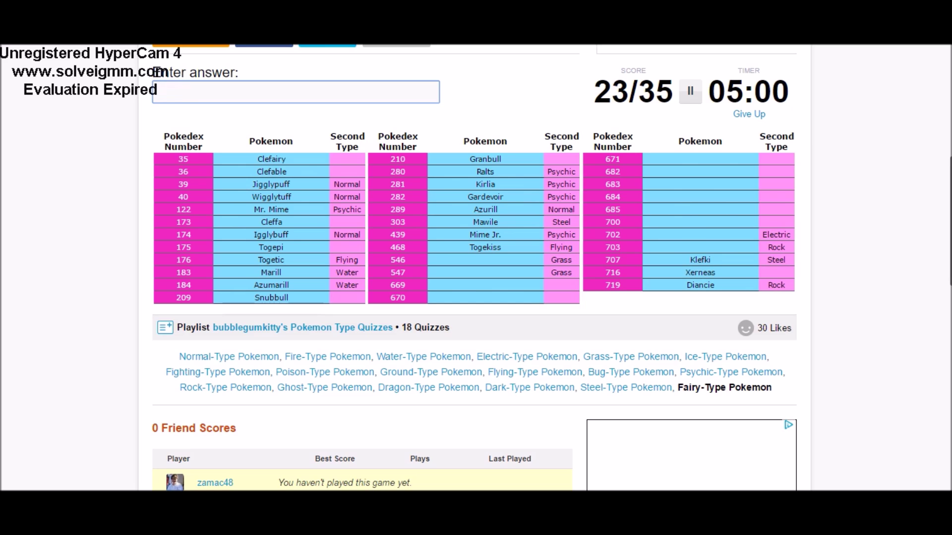
pyautogui.write('ded')
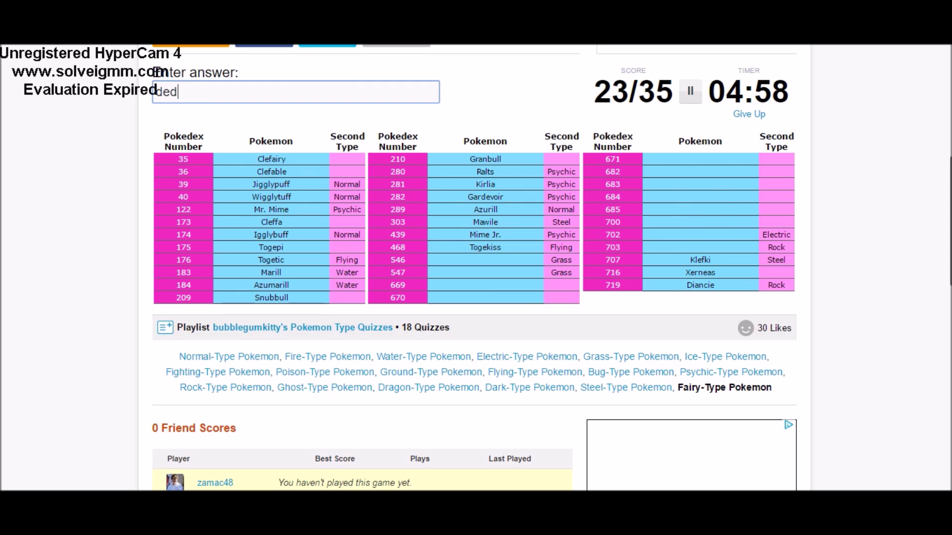
pyautogui.write('enne')
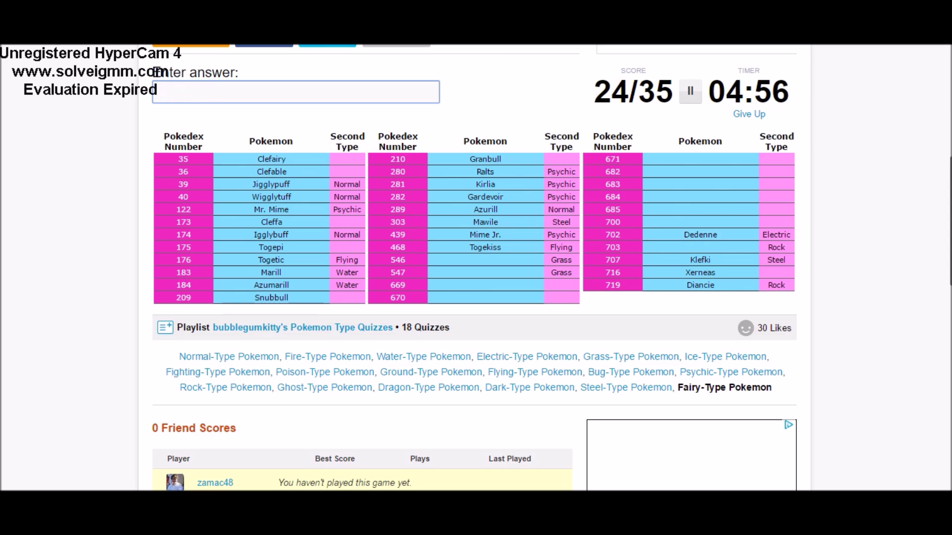
pyautogui.write('flaveve')
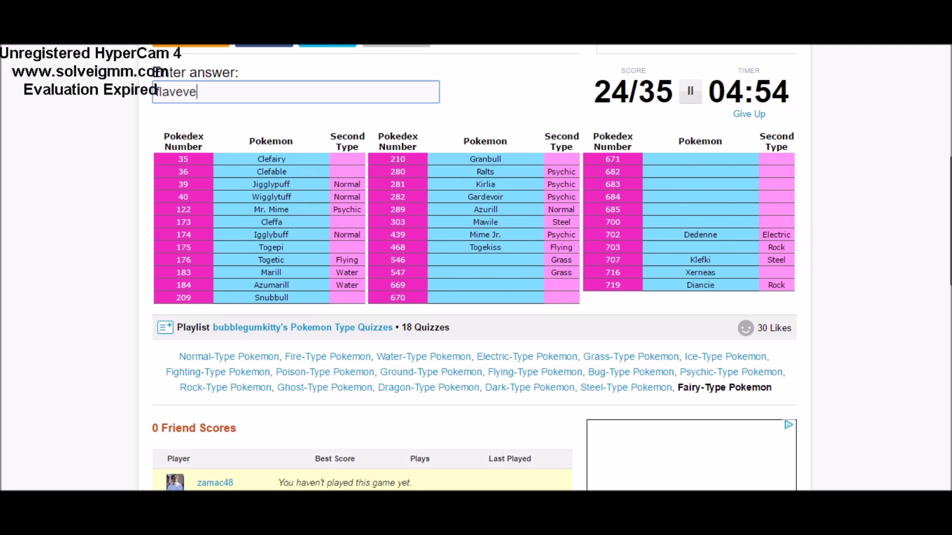
pyautogui.press('BackSpace')
pyautogui.press('BackSpace')
pyautogui.press('BackSpace')
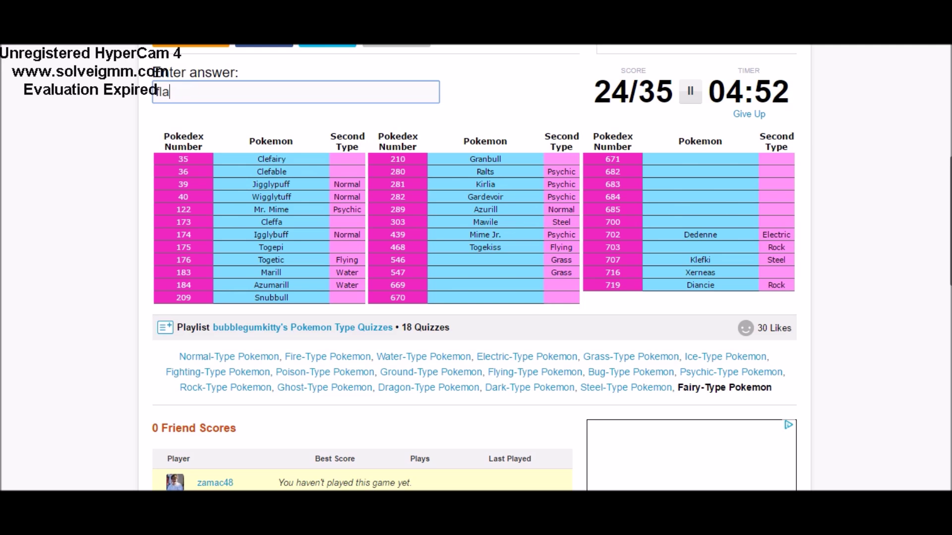
pyautogui.write('bebe')
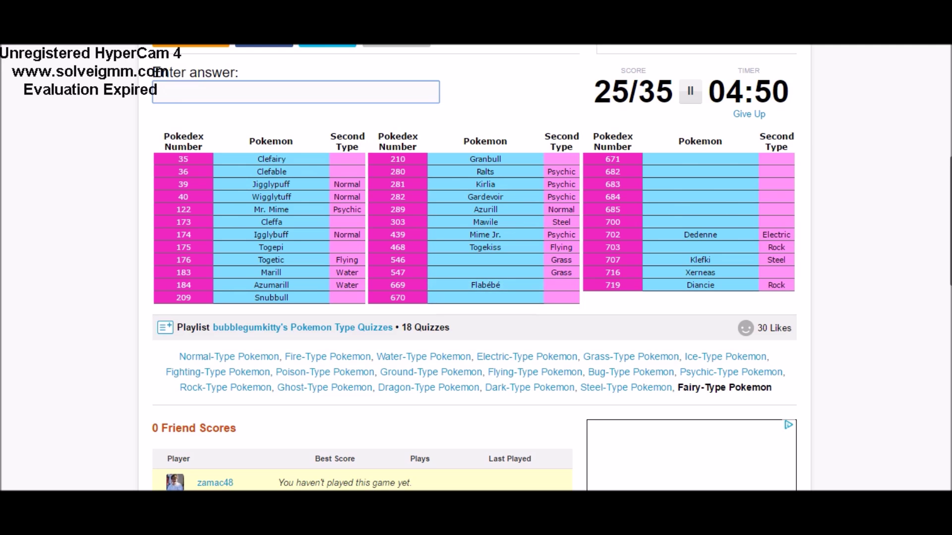
pyautogui.write('floette')
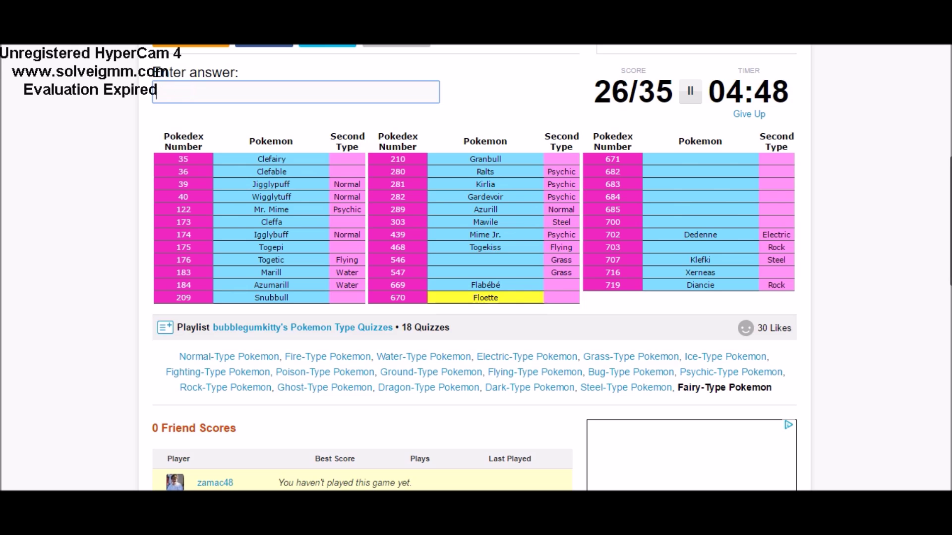
pyautogui.write('florges')
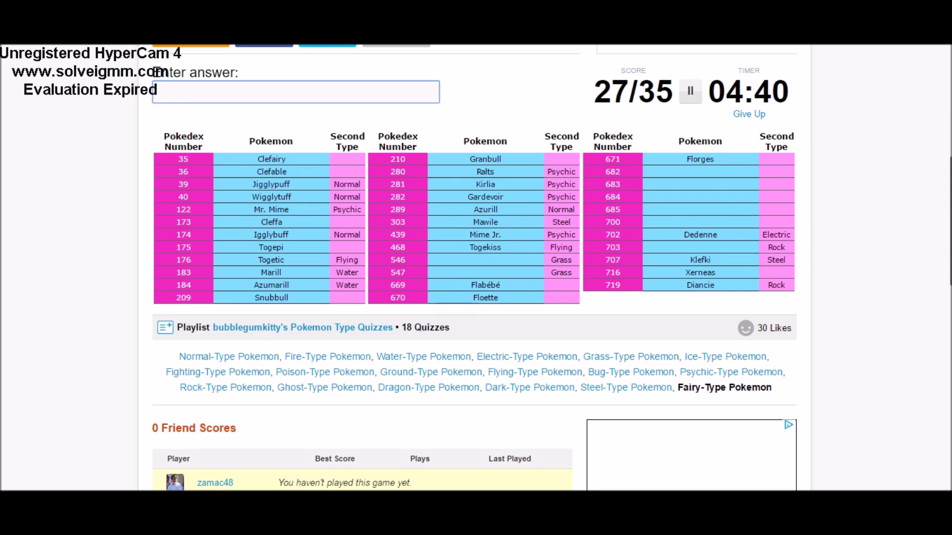
pyautogui.write('carbi')
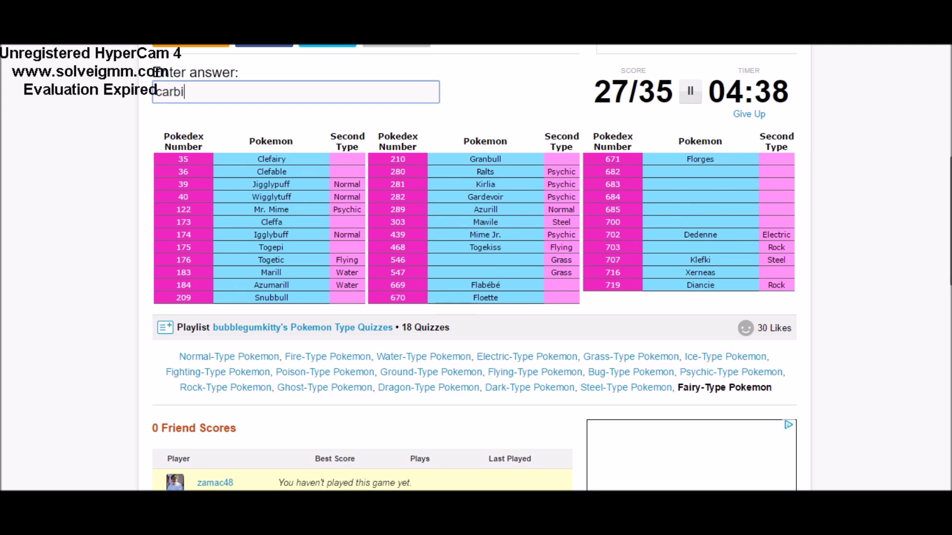
pyautogui.write('mmm')
# Step: Trim stray letters after 'carbi' and clear the misspelled Slurpuff attempt
pyautogui.press('BackSpace')
pyautogui.press('BackSpace')
pyautogui.press('BackSpace')
pyautogui.write('nk')
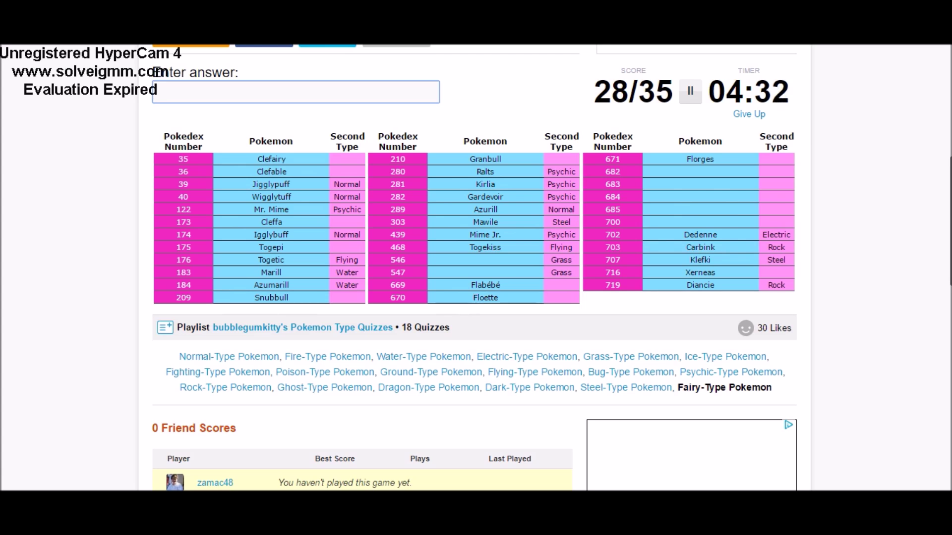
pyautogui.write('swi')
pyautogui.write('rlix')
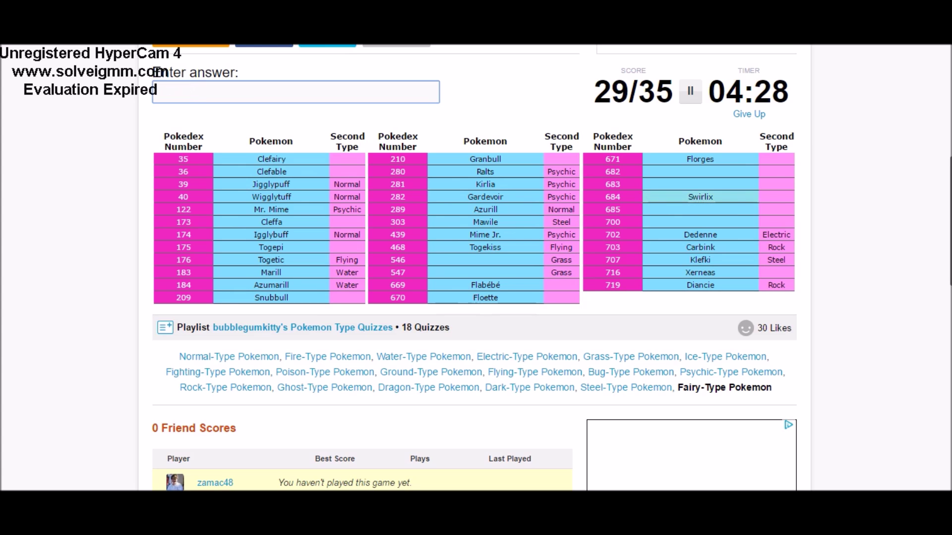
pyautogui.write('wlu')
pyautogui.write('rpuff')
pyautogui.press('BackSpace')
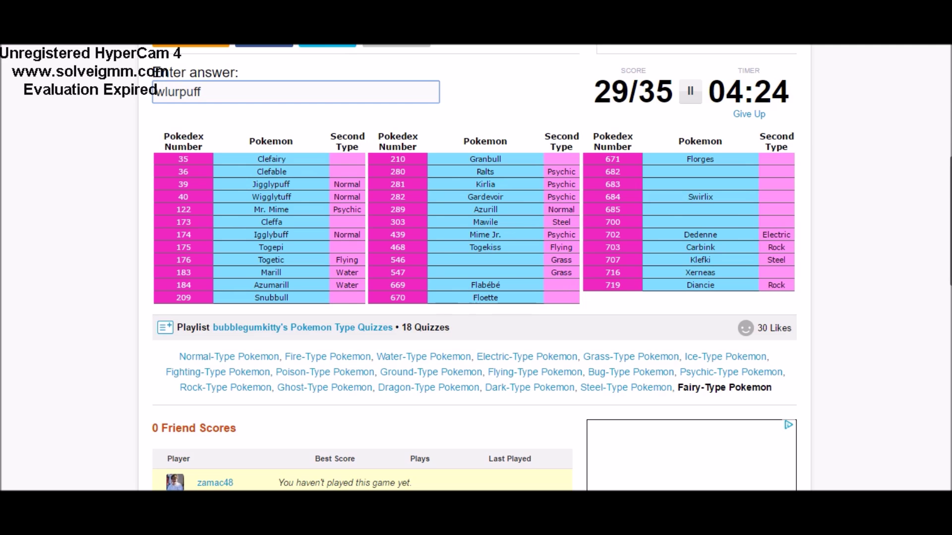
pyautogui.press('BackSpace')
pyautogui.press('BackSpace')
pyautogui.press('BackSpace')
pyautogui.press('BackSpace')
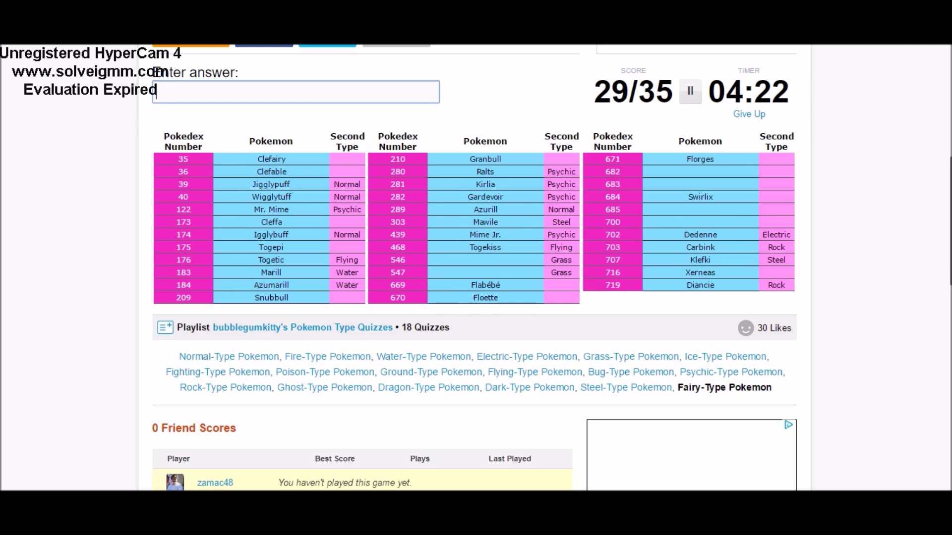
pyautogui.write('slurpiuf')
pyautogui.press('BackSpace')
pyautogui.press('BackSpace')
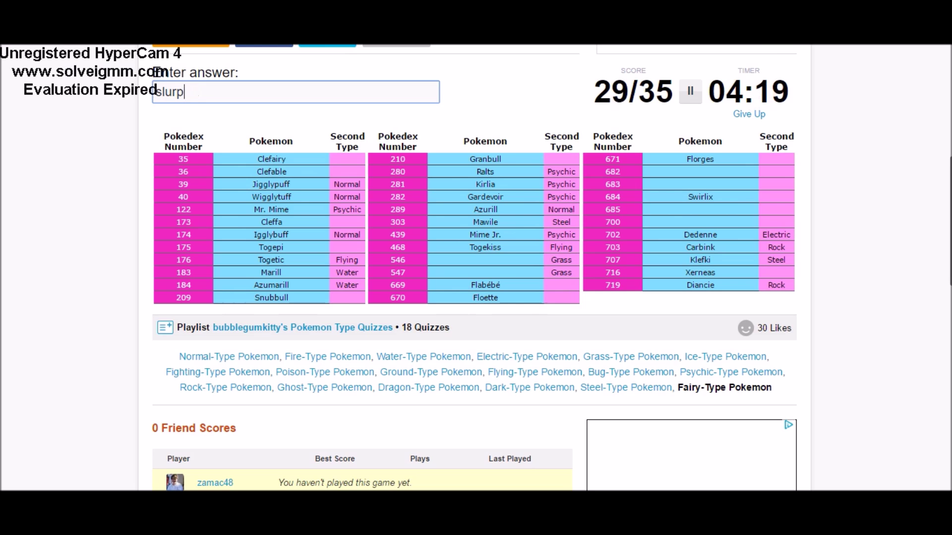
pyautogui.write('uff')
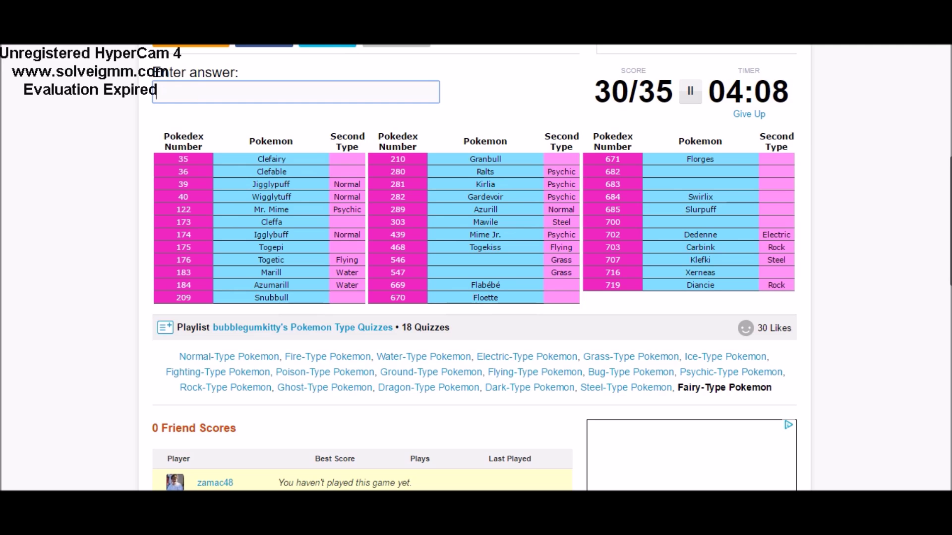
pyautogui.write('a')
pyautogui.write('romatis')
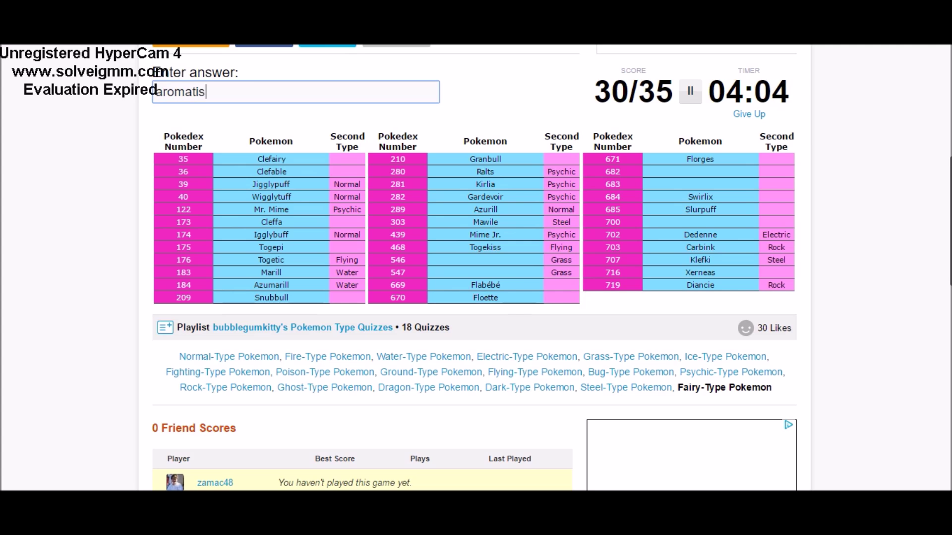
pyautogui.write('se')
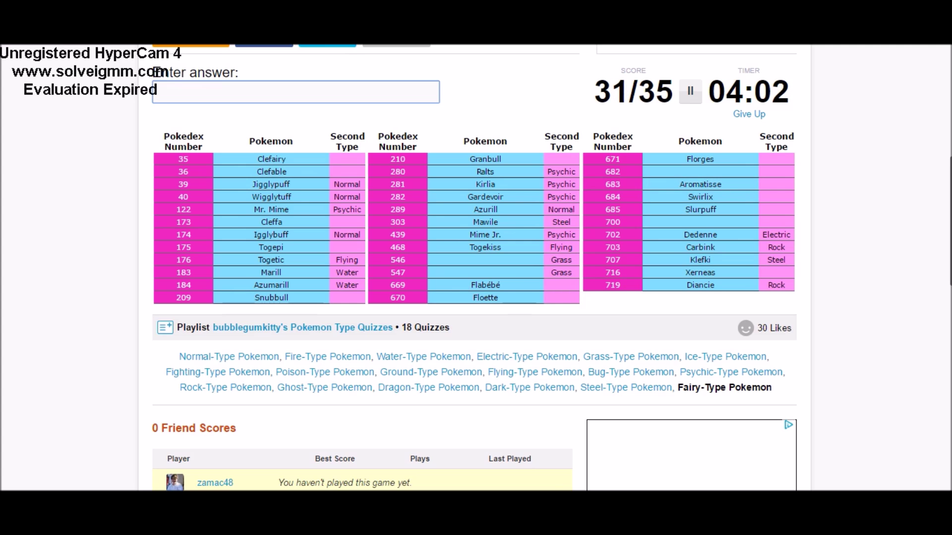
pyautogui.write('sp')
pyautogui.write('ritzee')
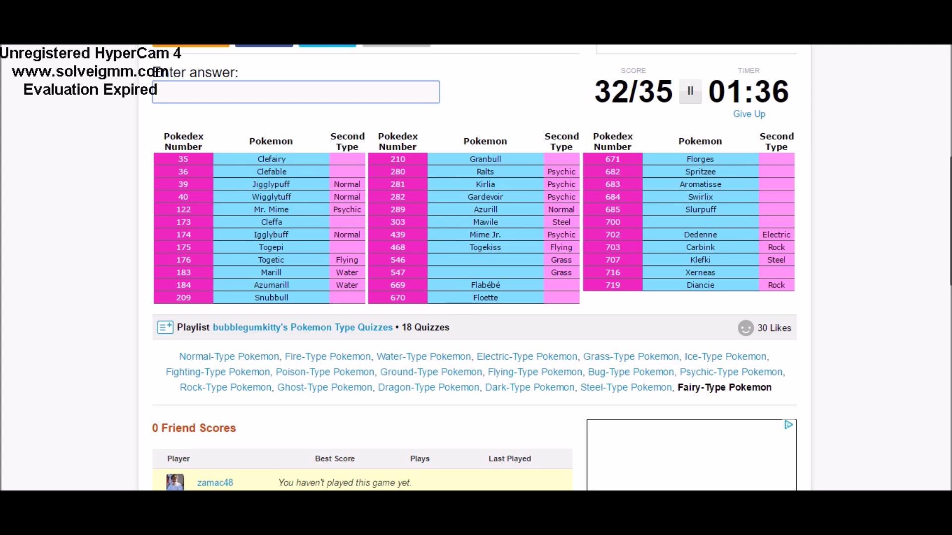
pyautogui.write('syt')
# Step: Correct the typo in the Sylveon answer
pyautogui.press('BackSpace')
pyautogui.write('lveon')
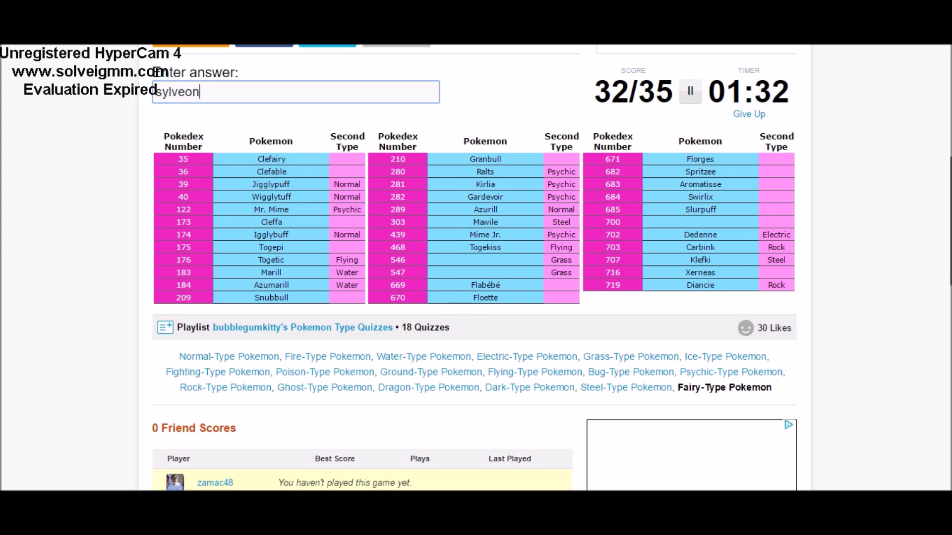